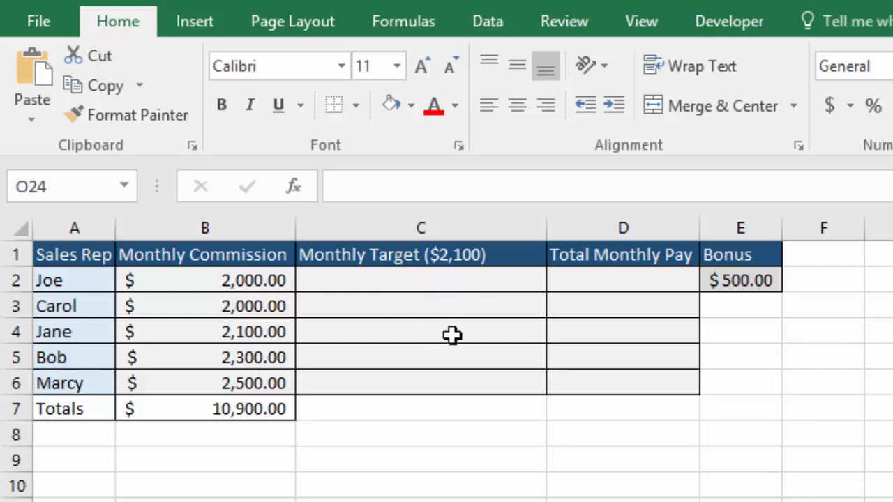
Start a formula in cell C2 with the IF function from the Logical category, keeping the commission cells in view.
{"action": "left_click", "coordinate": [426, 280]}
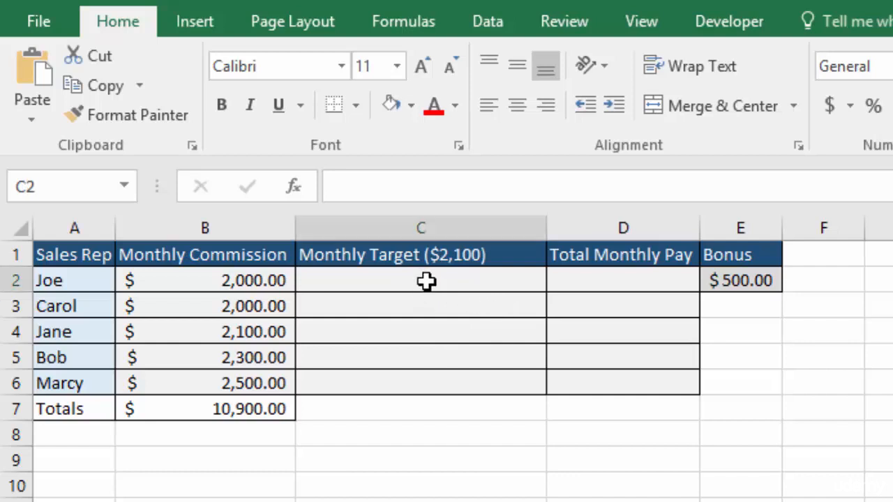
{"action": "type", "text": "="}
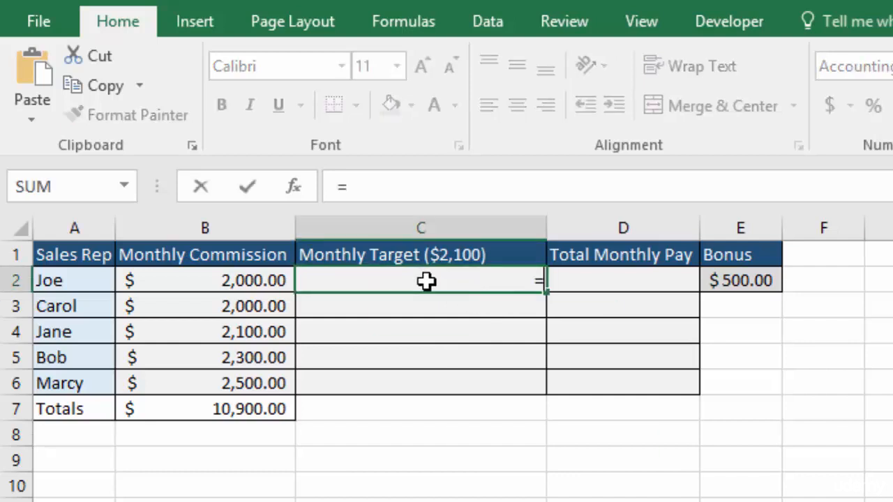
{"action": "left_click", "coordinate": [397, 21]}
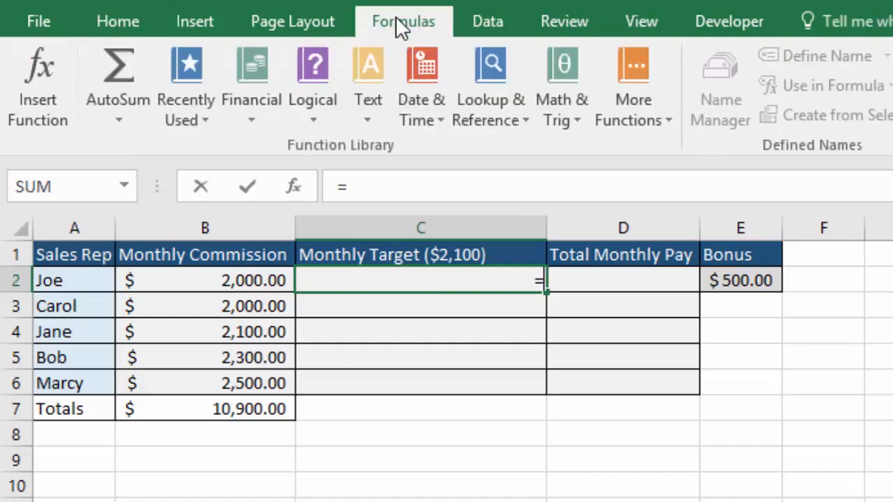
{"action": "left_click", "coordinate": [309, 80]}
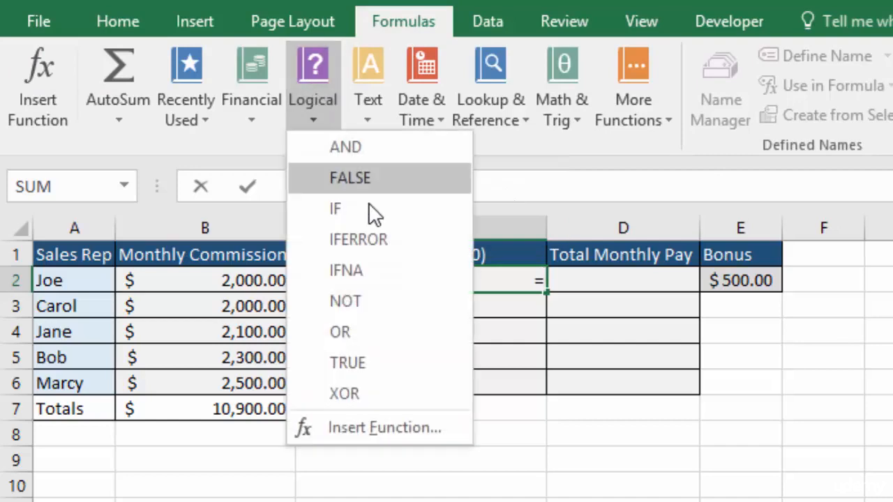
{"action": "left_click", "coordinate": [38, 70]}
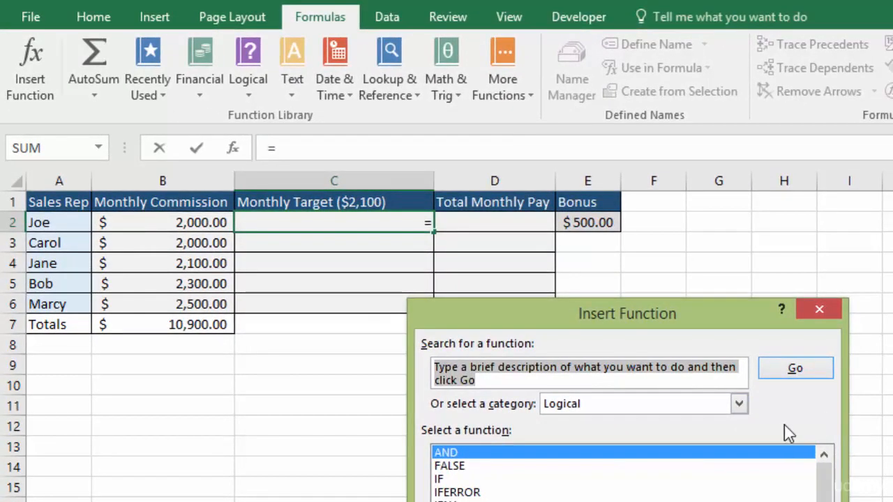
{"action": "double_click", "coordinate": [447, 480]}
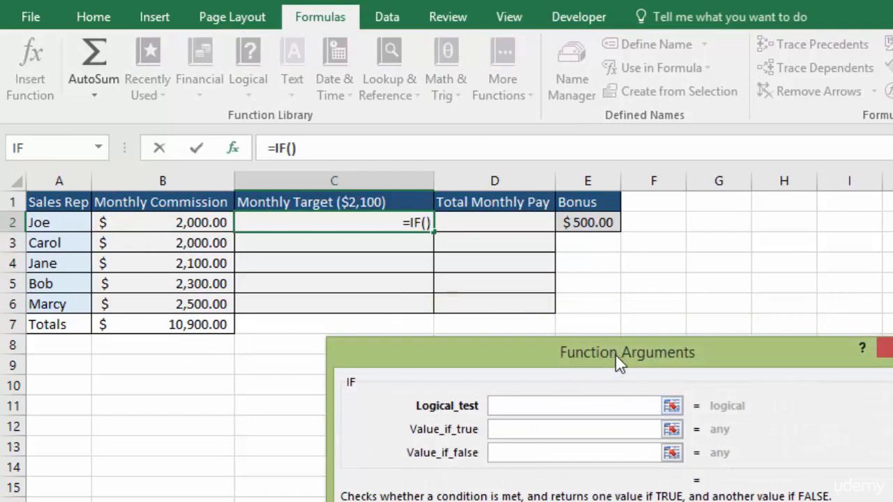
{"action": "left_click_drag", "start_coordinate": [702, 352], "coordinate": [526, 272]}
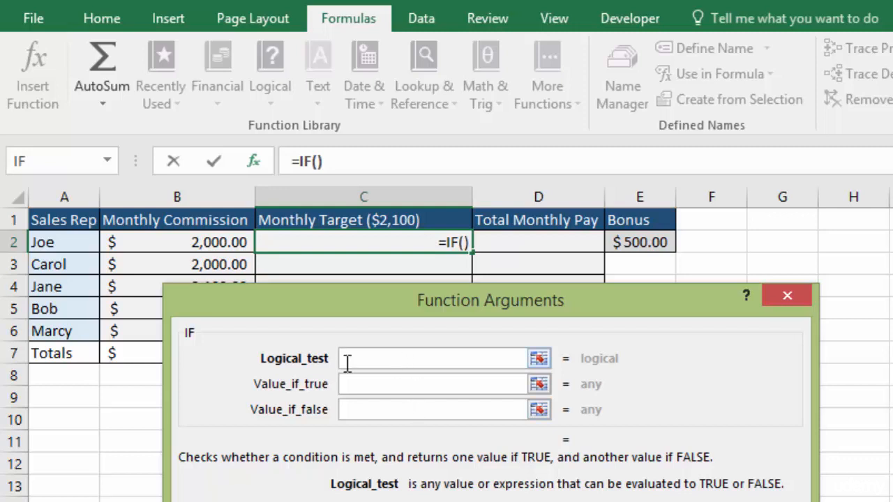
Set the IF function's logical test in C2 to B2>=2100.
{"action": "left_click", "coordinate": [167, 242]}
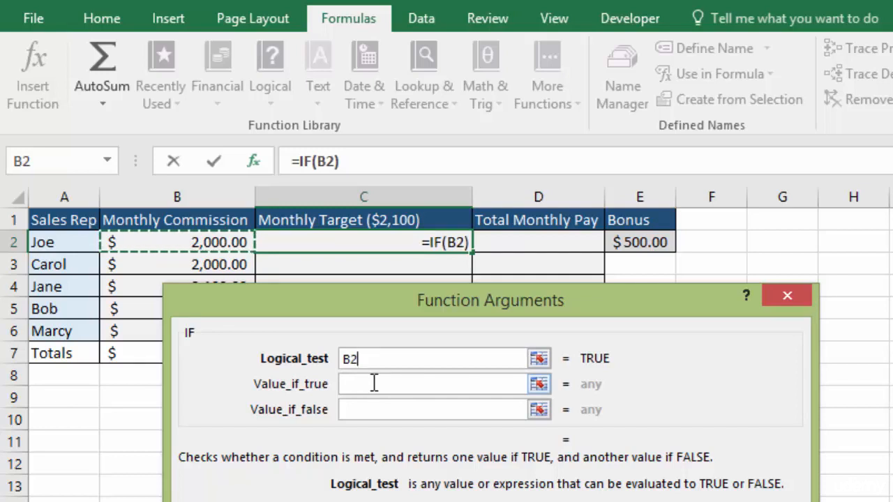
{"action": "type", "text": ">"}
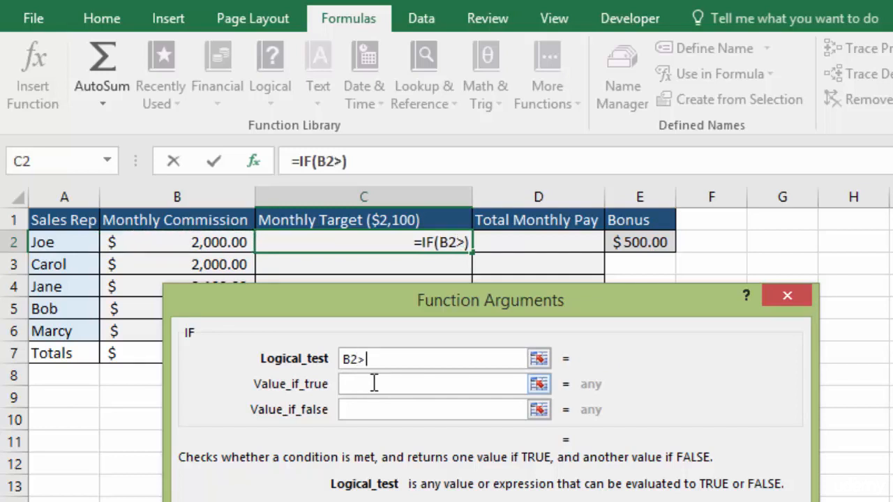
{"action": "type", "text": "="}
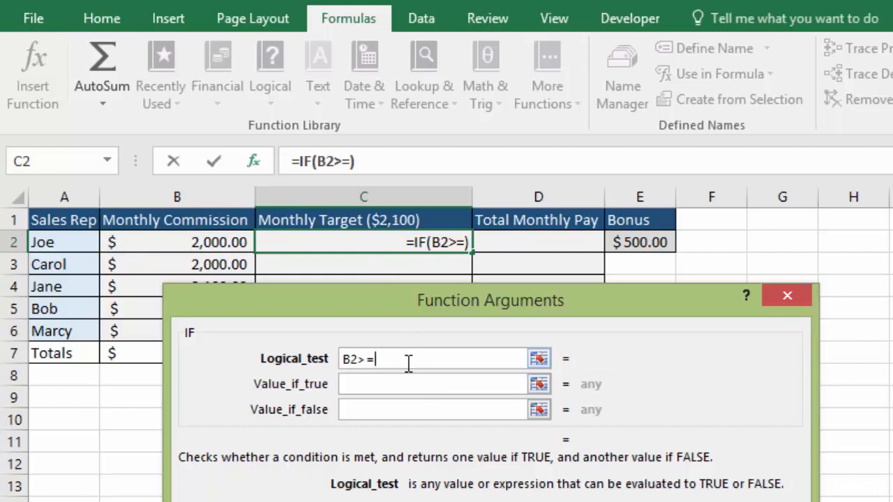
{"action": "type", "text": "2100"}
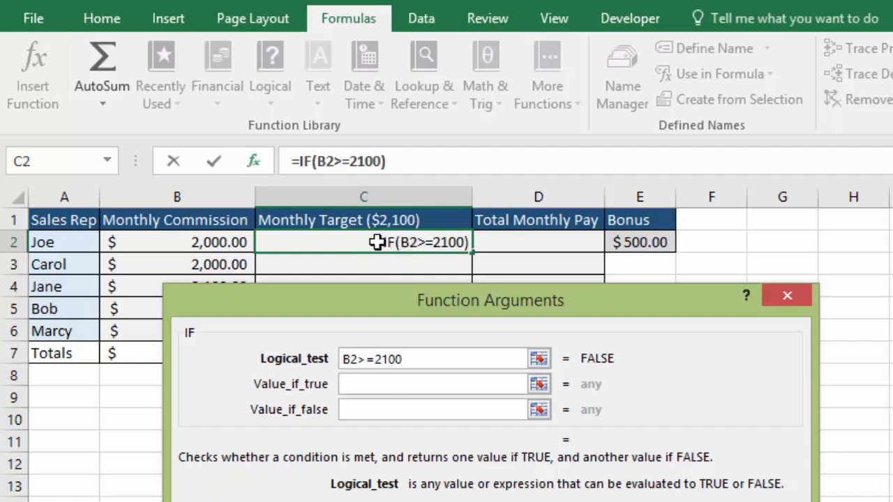
Make the IF function in C2 return YES if true and NO if false, and confirm the formula.
{"action": "left_click", "coordinate": [374, 385]}
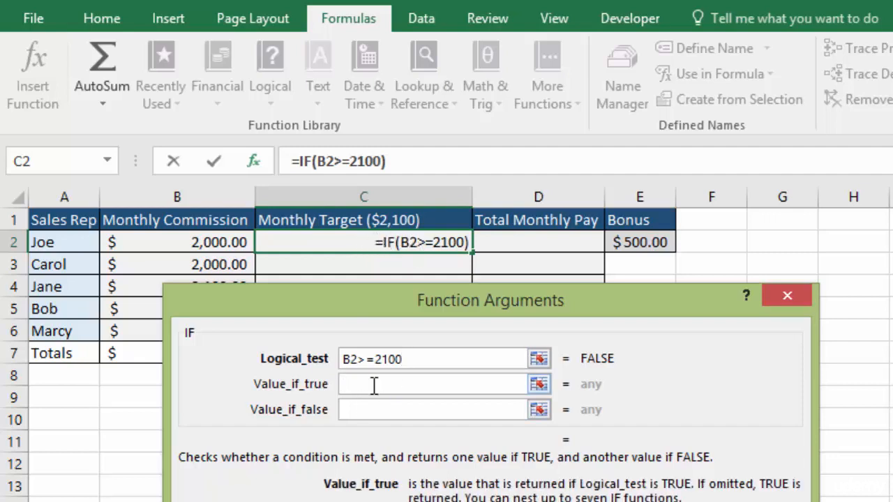
{"action": "type", "text": "YES"}
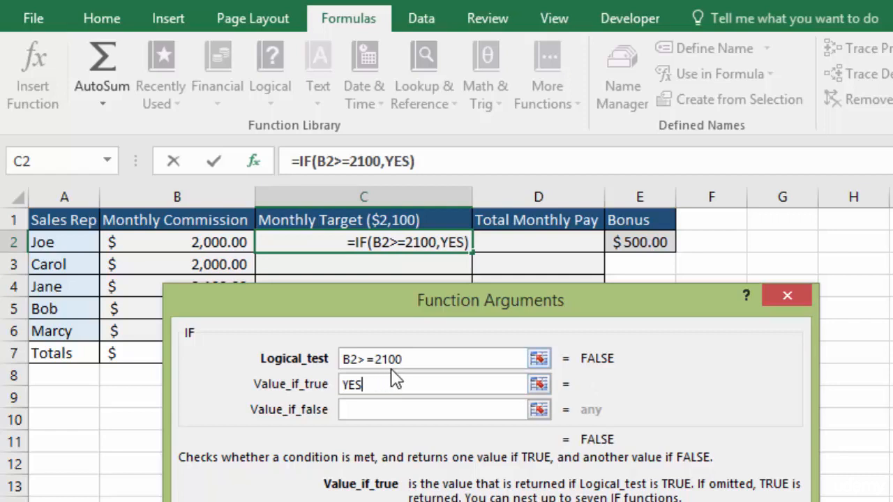
{"action": "left_click", "coordinate": [368, 412]}
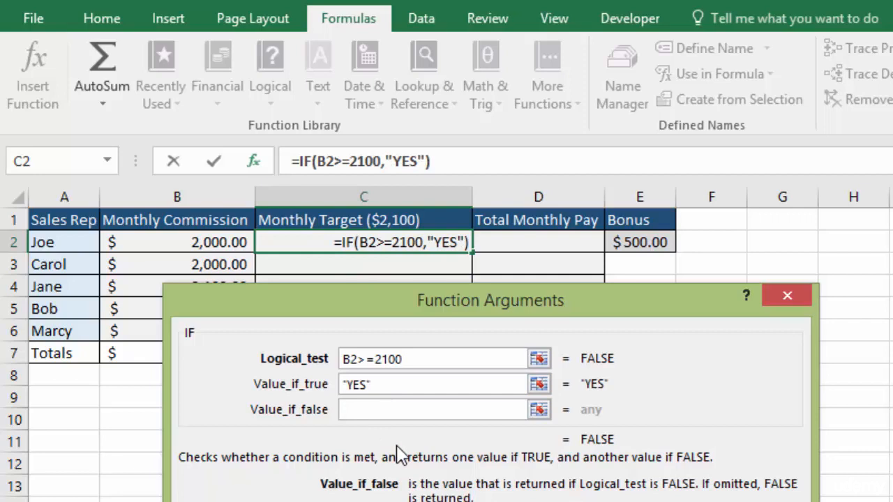
{"action": "type", "text": "NO"}
{"action": "left_click_drag", "start_coordinate": [416, 303], "coordinate": [410, 364]}
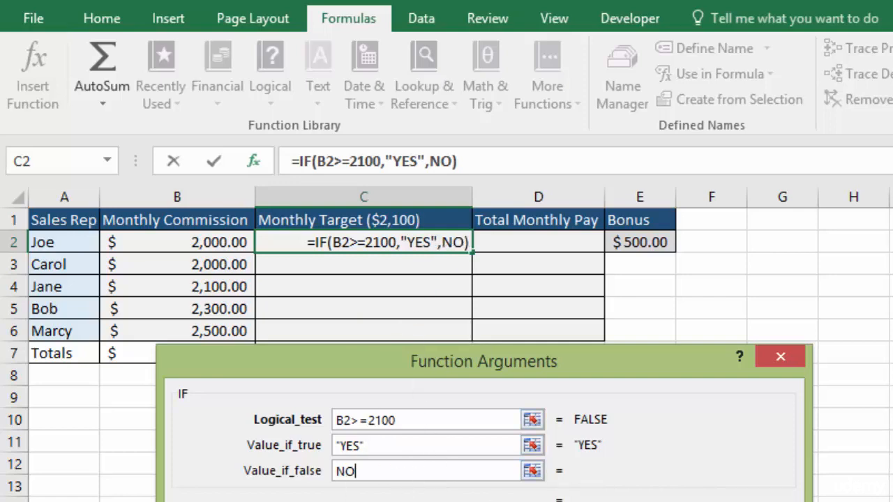
{"action": "key", "text": "Return"}
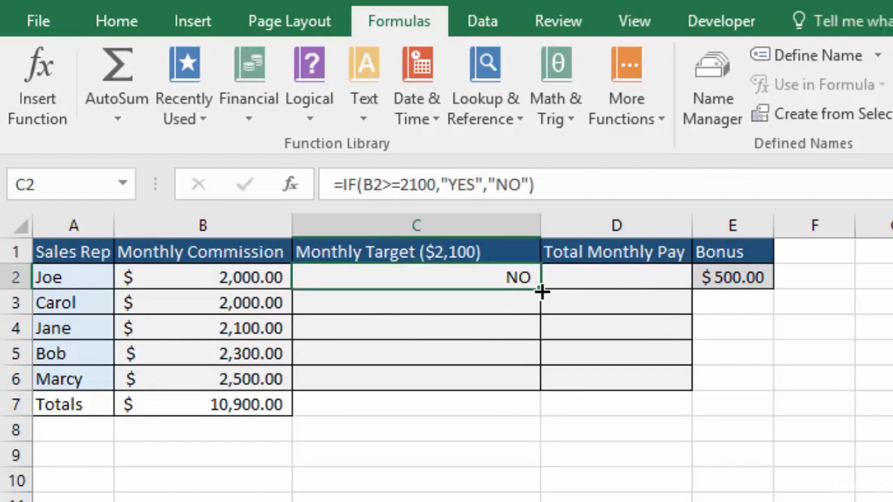
Copy the monthly target formula from C2 down through C6 and inspect the copy in C4.
{"action": "left_click_drag", "start_coordinate": [540, 288], "coordinate": [542, 395]}
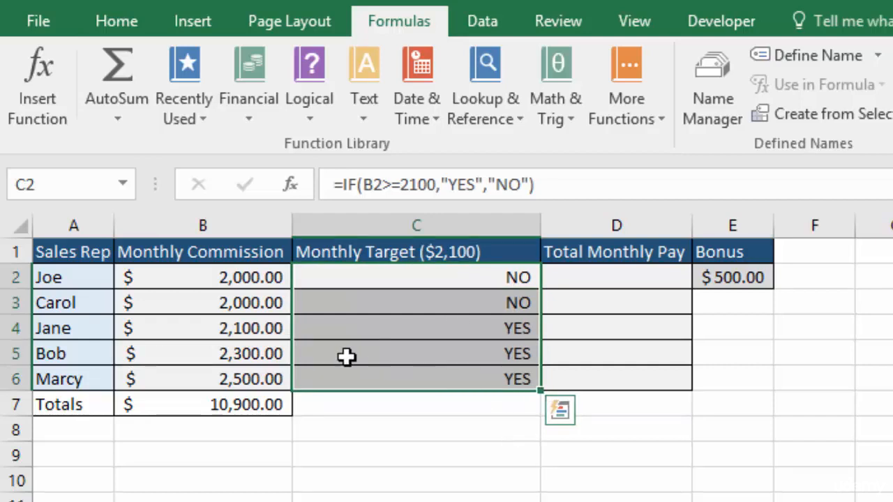
{"action": "left_click", "coordinate": [330, 330]}
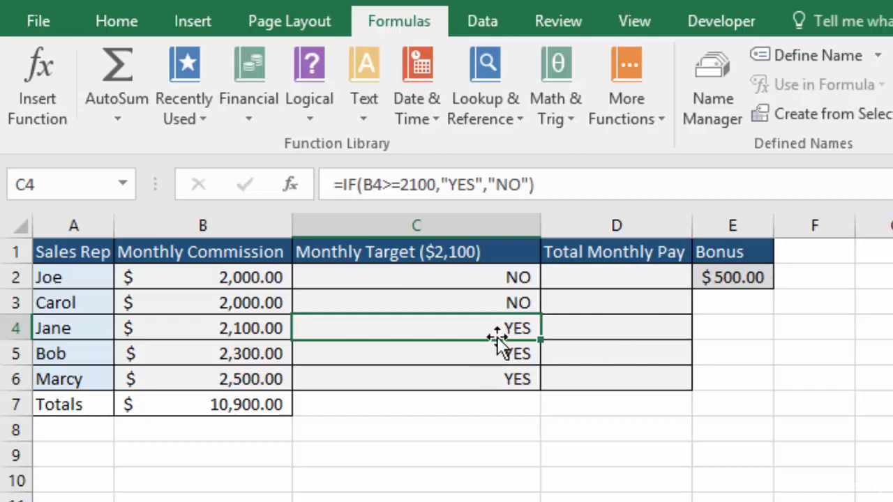
Start a formula in cell D2 with the IF function from the Logical category, keeping row 2 in view.
{"action": "left_click", "coordinate": [623, 277]}
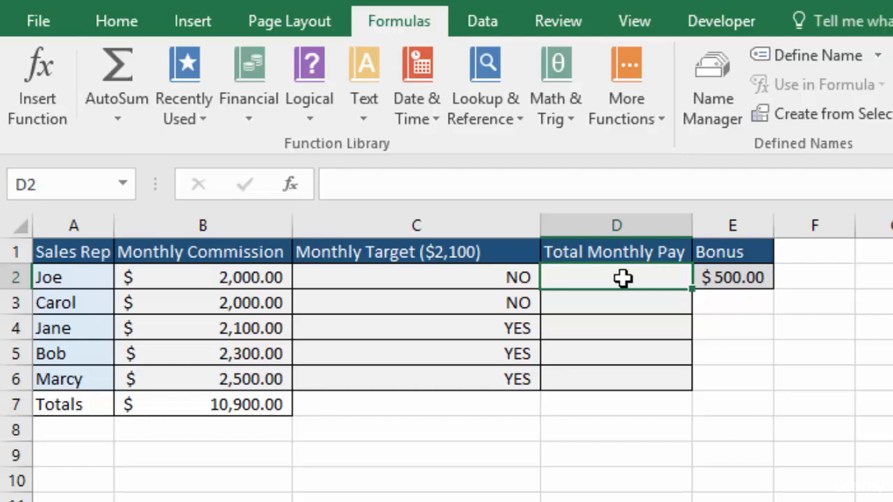
{"action": "type", "text": "="}
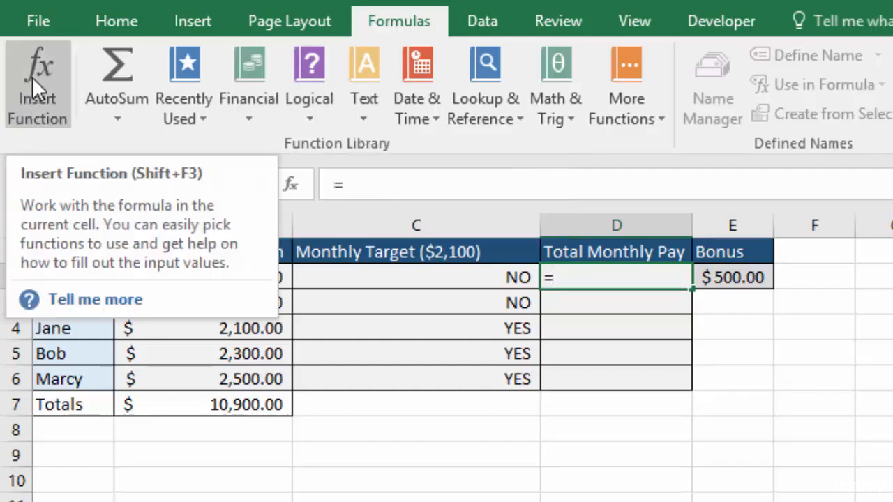
{"action": "left_click", "coordinate": [32, 76]}
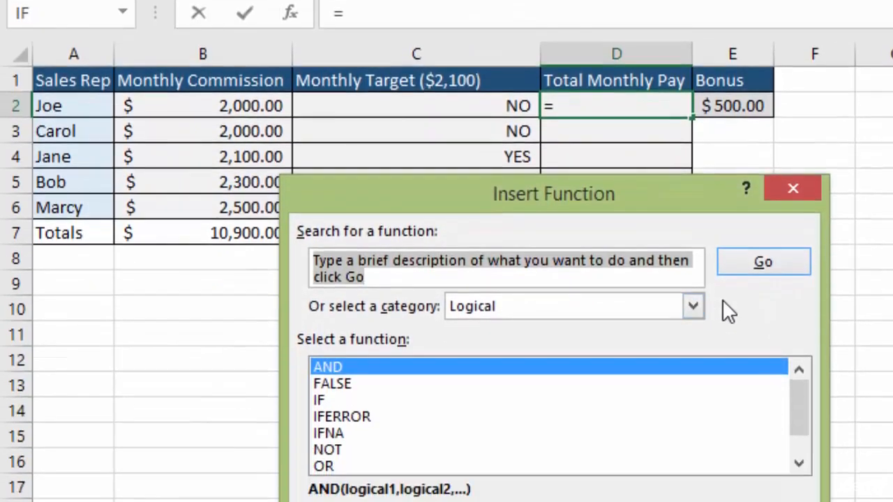
{"action": "left_click", "coordinate": [698, 305]}
{"action": "left_click", "coordinate": [577, 329]}
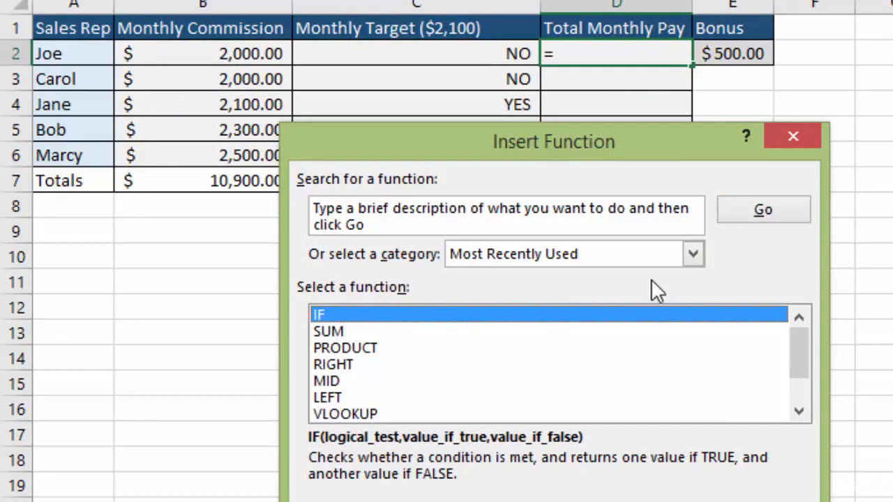
{"action": "left_click", "coordinate": [695, 253]}
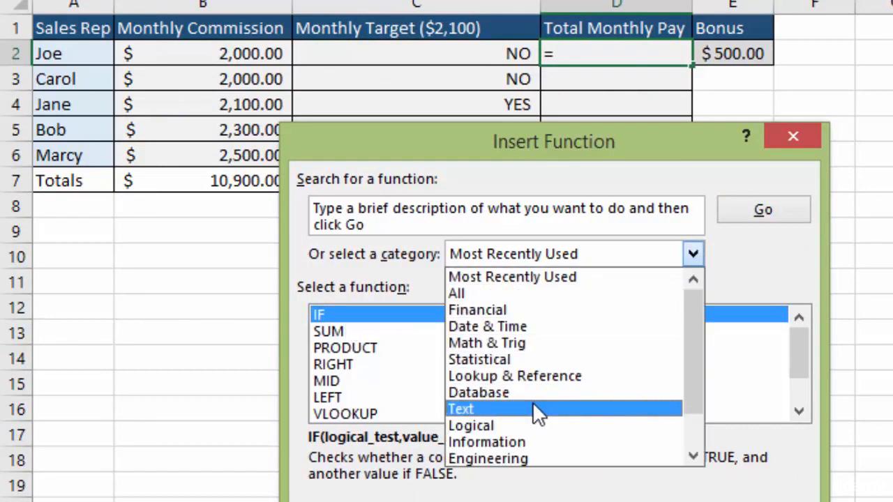
{"action": "left_click", "coordinate": [530, 423]}
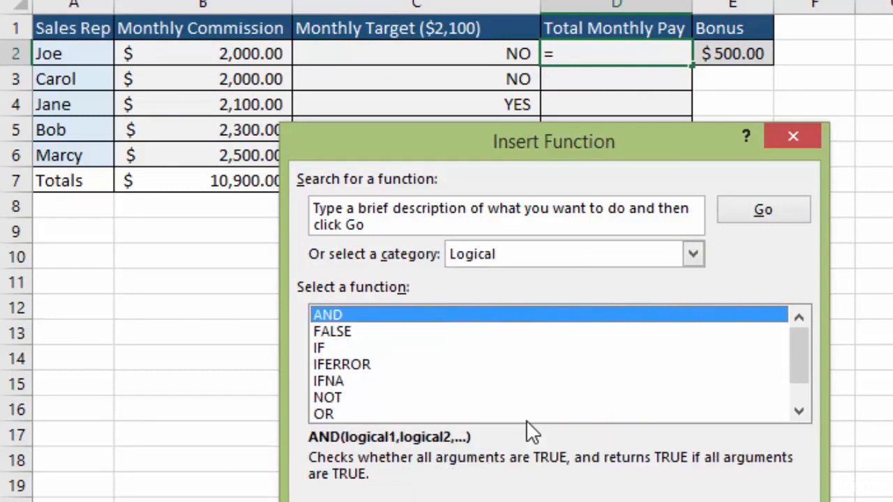
{"action": "double_click", "coordinate": [332, 351]}
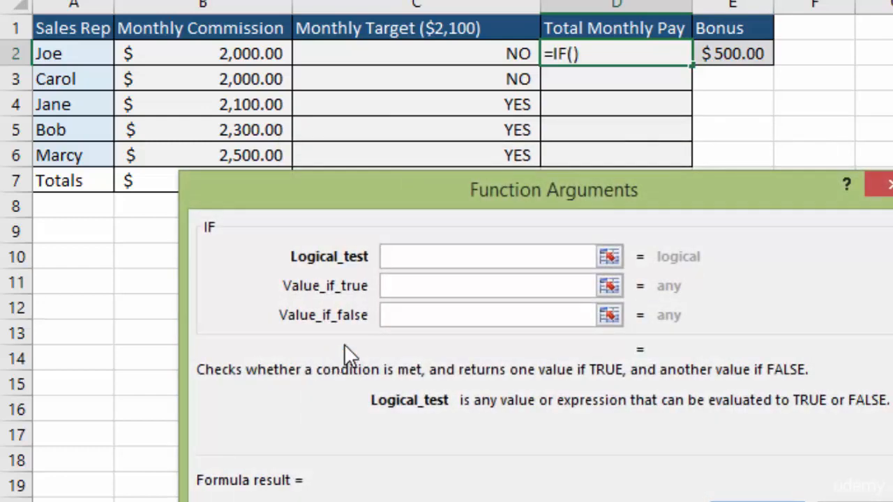
{"action": "left_click_drag", "start_coordinate": [659, 187], "coordinate": [686, 137]}
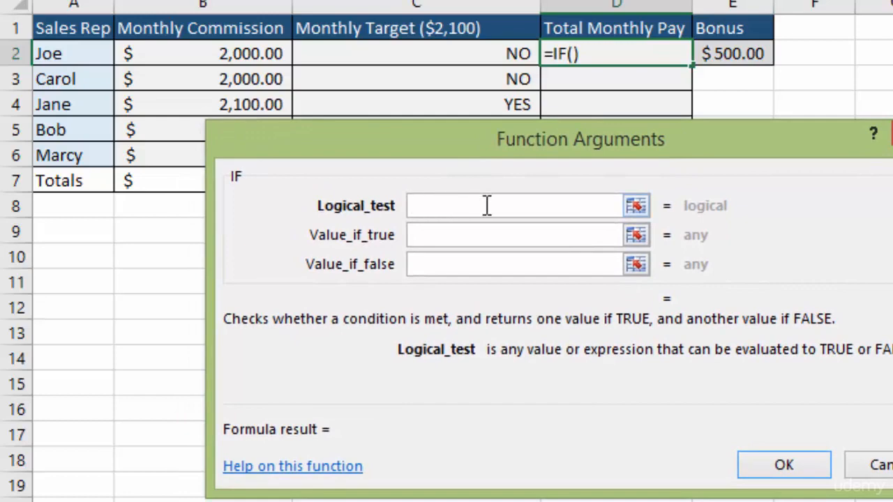
Set the logical test of the D2 formula to C2="NO" and its value if true to B2.
{"action": "left_click", "coordinate": [459, 55]}
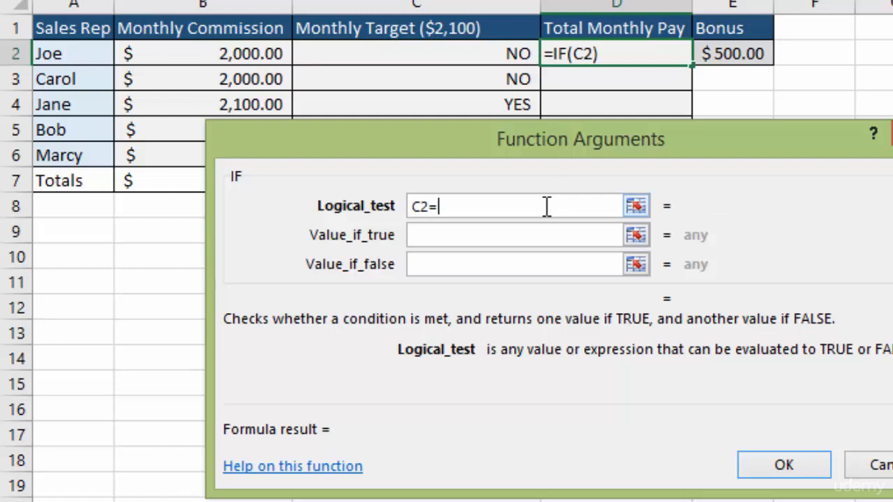
{"action": "type", "text": "=\"NO\""}
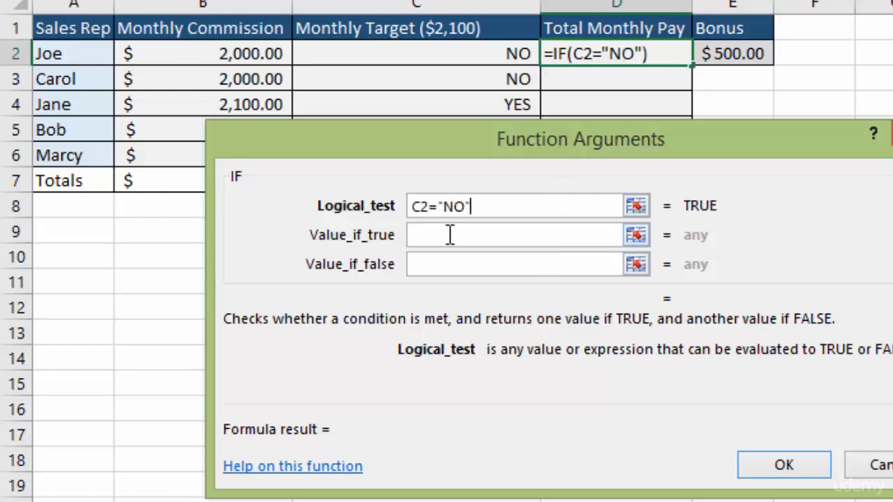
{"action": "left_click", "coordinate": [450, 235]}
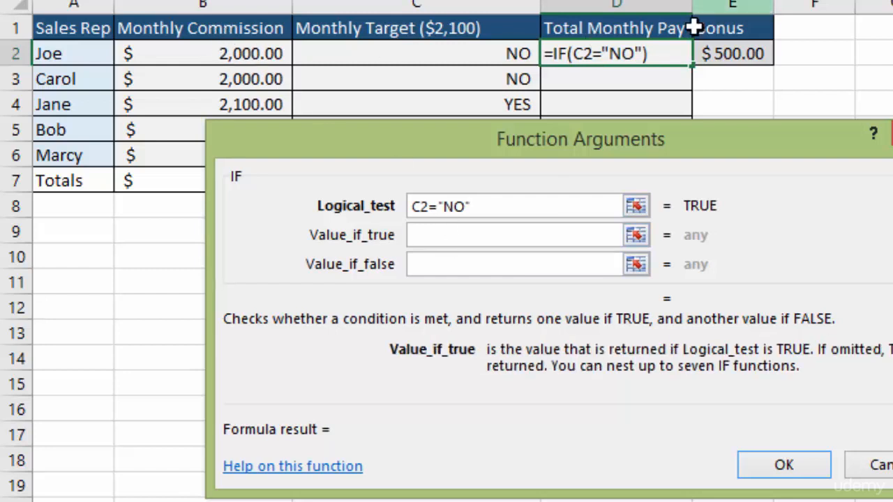
{"action": "left_click", "coordinate": [216, 55]}
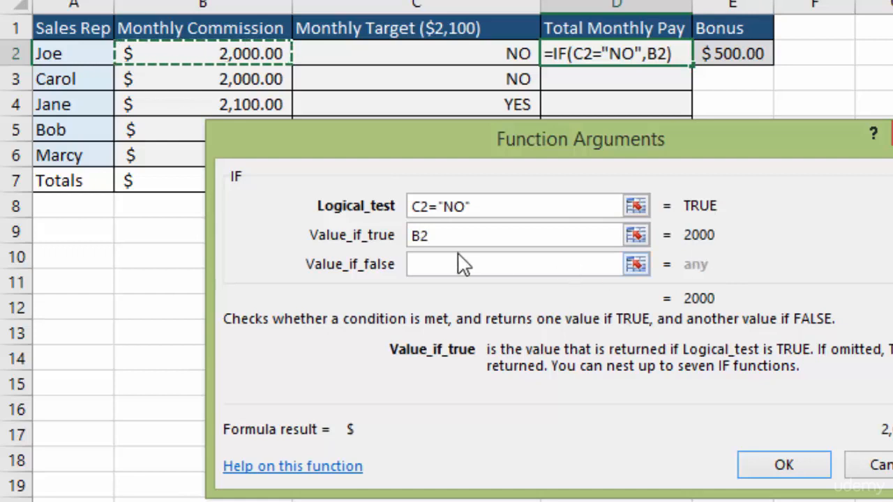
Set the value if false to B2+E2 and confirm the IF formula in D2.
{"action": "left_click", "coordinate": [434, 265]}
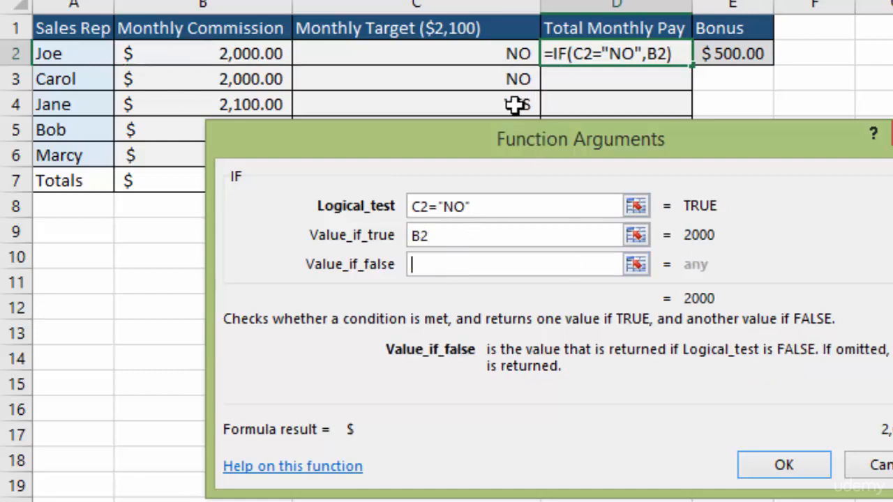
{"action": "left_click", "coordinate": [236, 54]}
{"action": "type", "text": "+"}
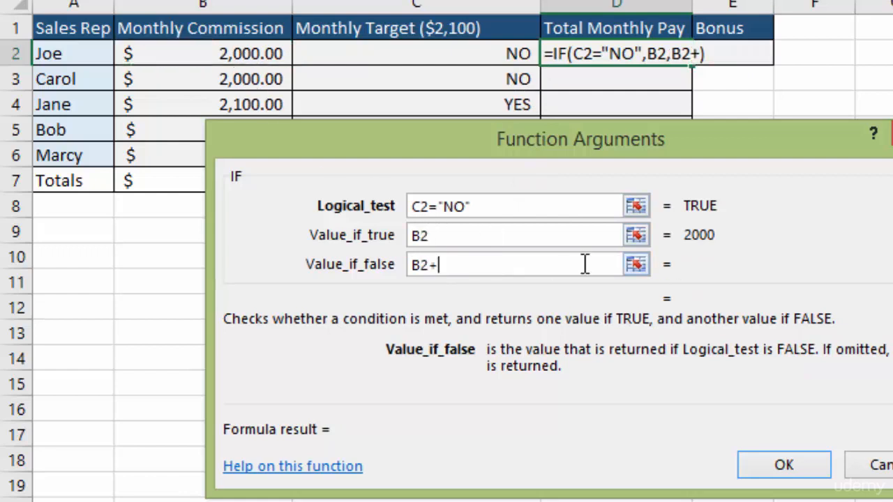
{"action": "left_click", "coordinate": [741, 54]}
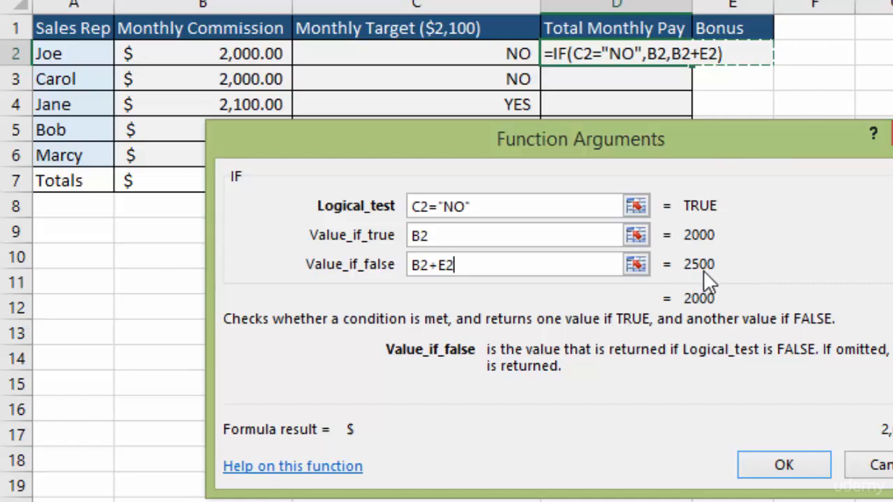
{"action": "left_click", "coordinate": [787, 476]}
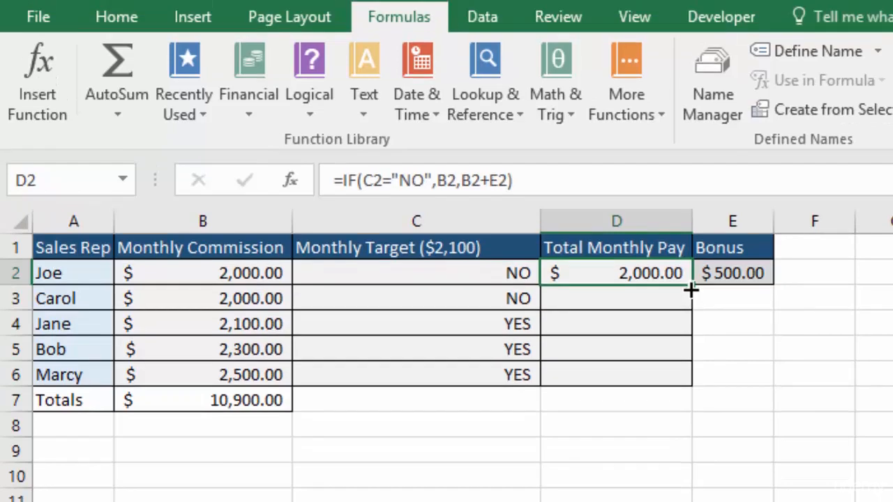
Copy the total monthly pay formula from D2 down through D6 and inspect the copy in D6.
{"action": "left_click_drag", "start_coordinate": [691, 289], "coordinate": [684, 375]}
{"action": "left_click", "coordinate": [628, 380]}
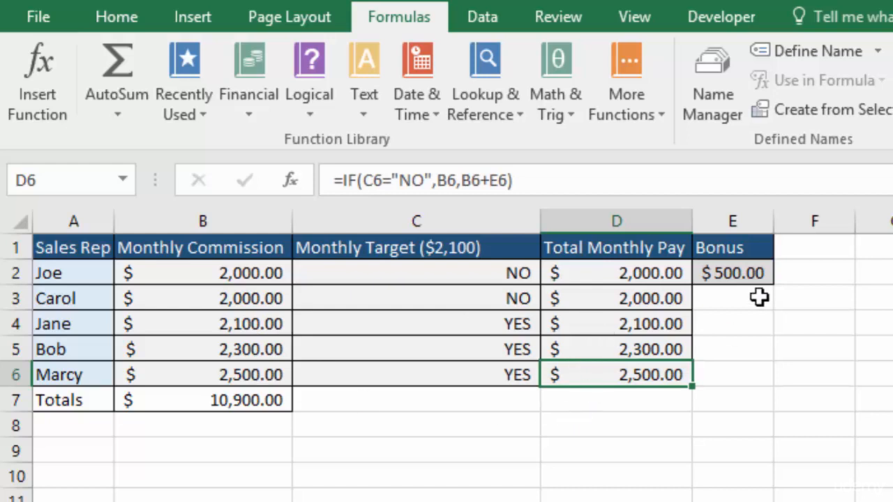
Inspect the cell references in the D4 formula and clear the copied total monthly pay formulas from D3 through D6.
{"action": "left_click", "coordinate": [607, 325]}
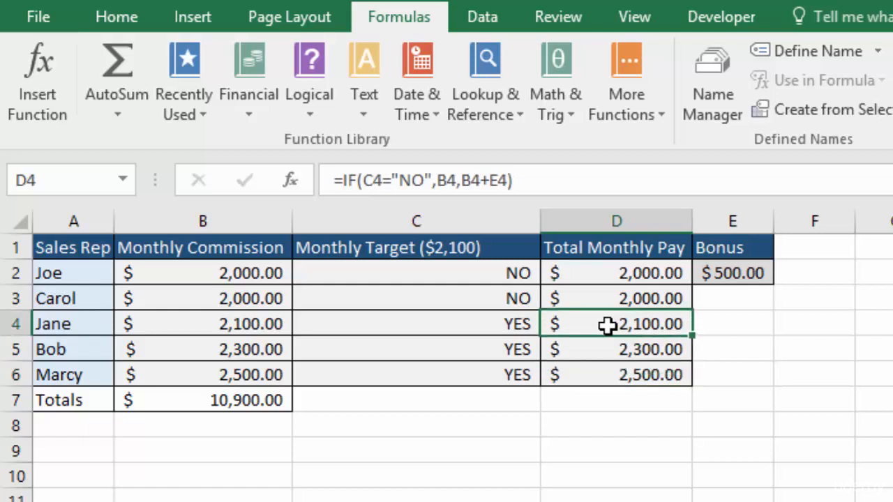
{"action": "double_click", "coordinate": [608, 326]}
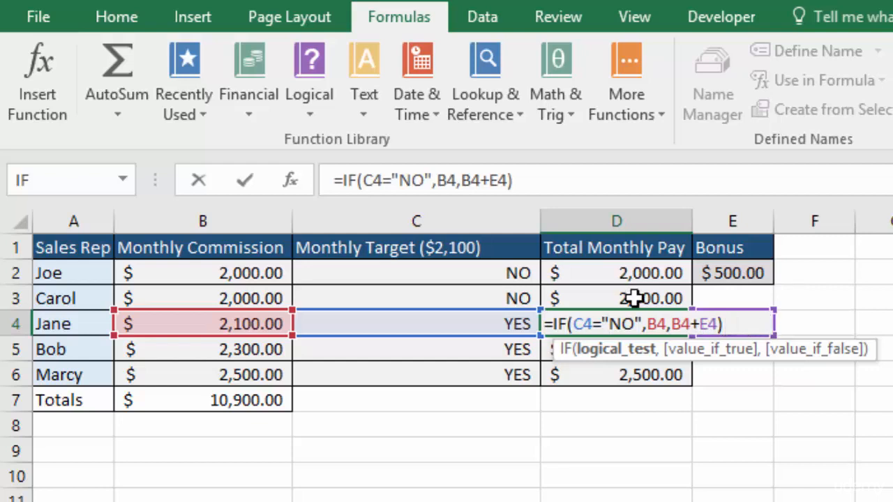
{"action": "left_click", "coordinate": [631, 299]}
{"action": "left_click_drag", "start_coordinate": [663, 300], "coordinate": [652, 379]}
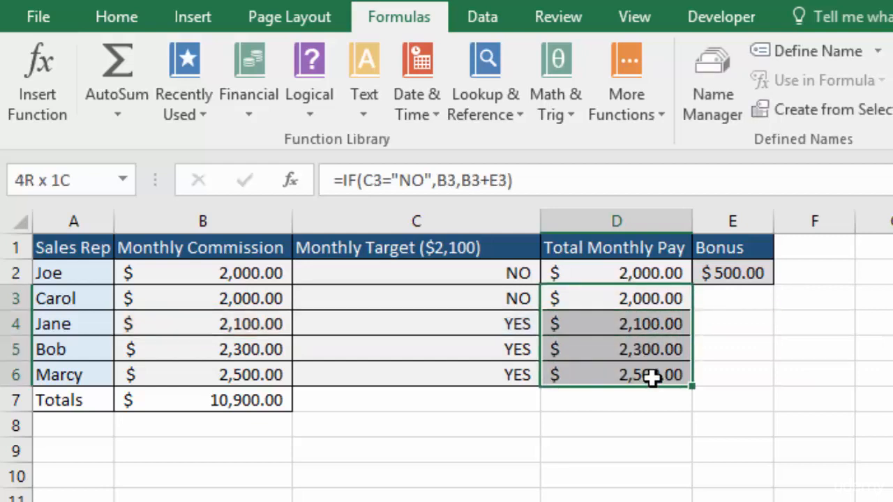
{"action": "key", "text": "Delete"}
Make the bonus reference in the D2 formula absolute as $E$2 and copy the formula down through D6.
{"action": "left_click", "coordinate": [651, 275]}
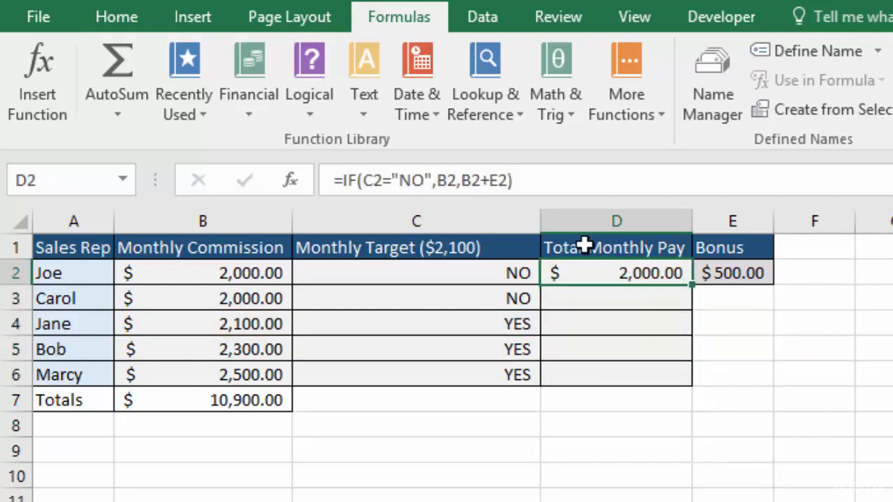
{"action": "left_click", "coordinate": [498, 180]}
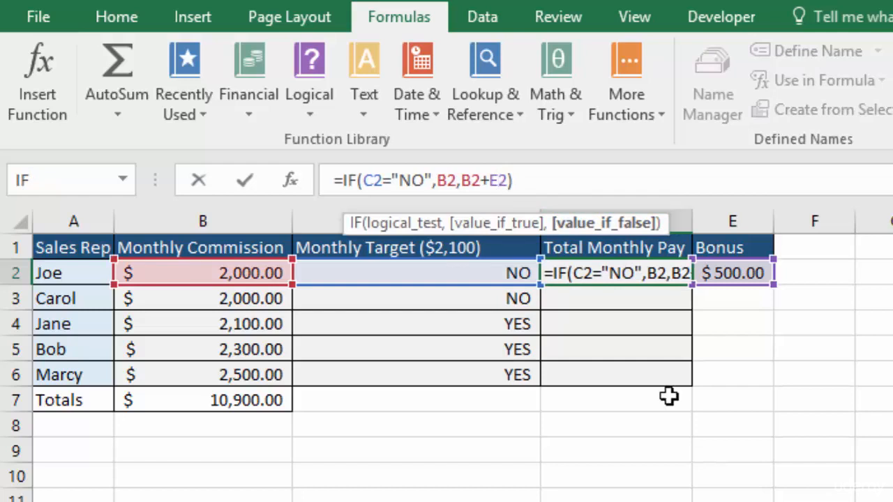
{"action": "key", "text": "F4"}
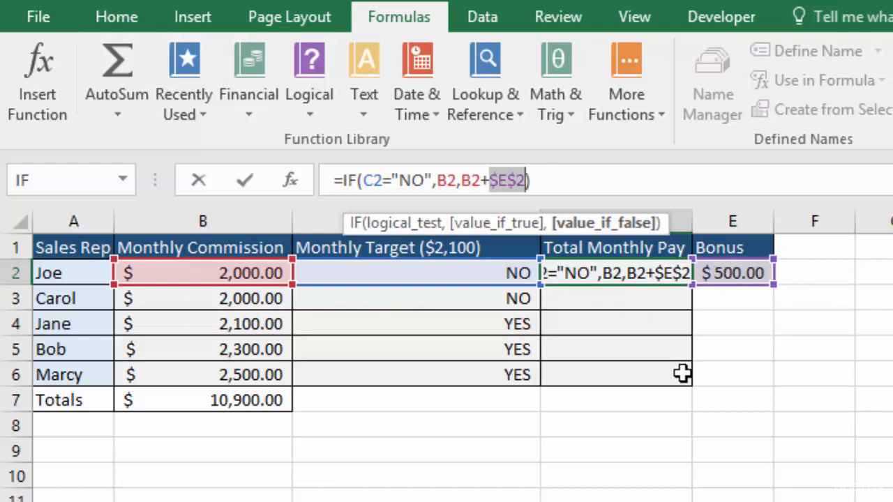
{"action": "key", "text": "Return"}
{"action": "left_click", "coordinate": [674, 273]}
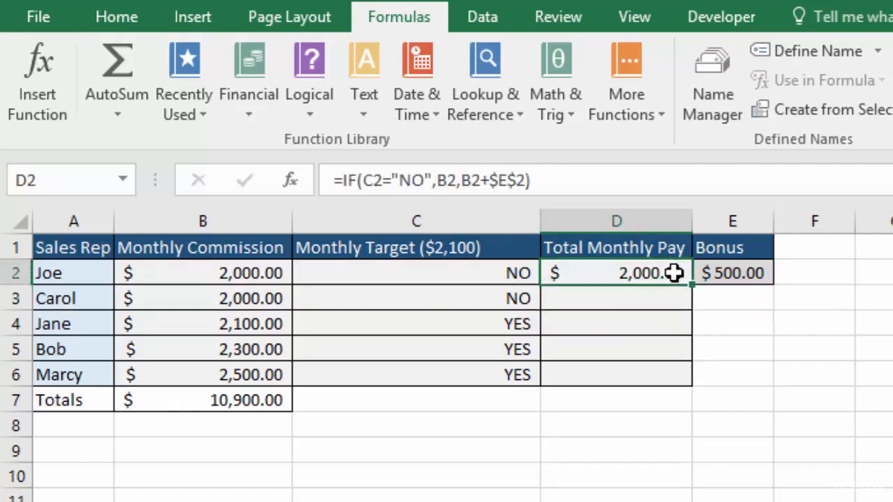
{"action": "left_click_drag", "start_coordinate": [696, 331], "coordinate": [688, 387]}
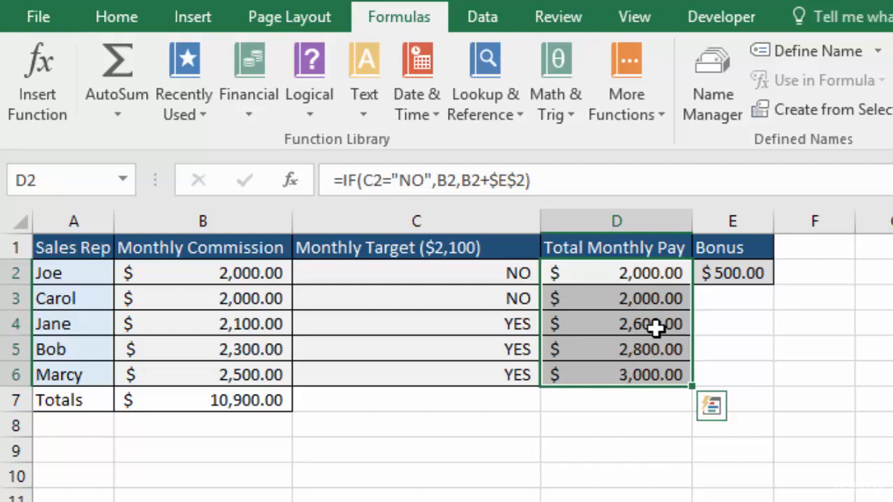
Inspect the cell references in the copied total monthly pay formulas in D5, D6 and D3.
{"action": "left_click", "coordinate": [607, 351]}
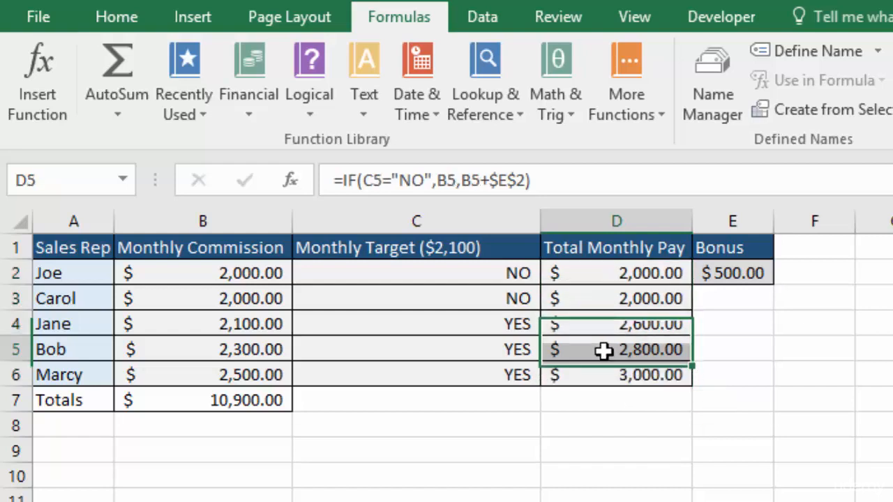
{"action": "double_click", "coordinate": [607, 351]}
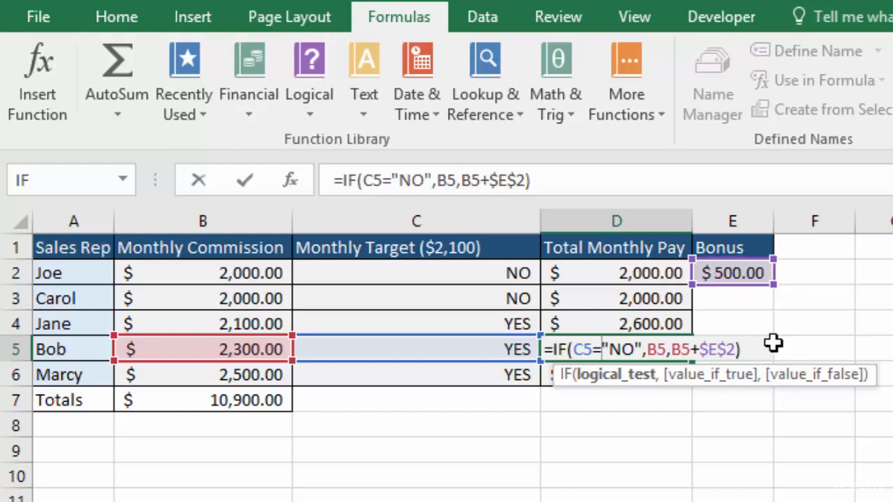
{"action": "key", "text": "Return"}
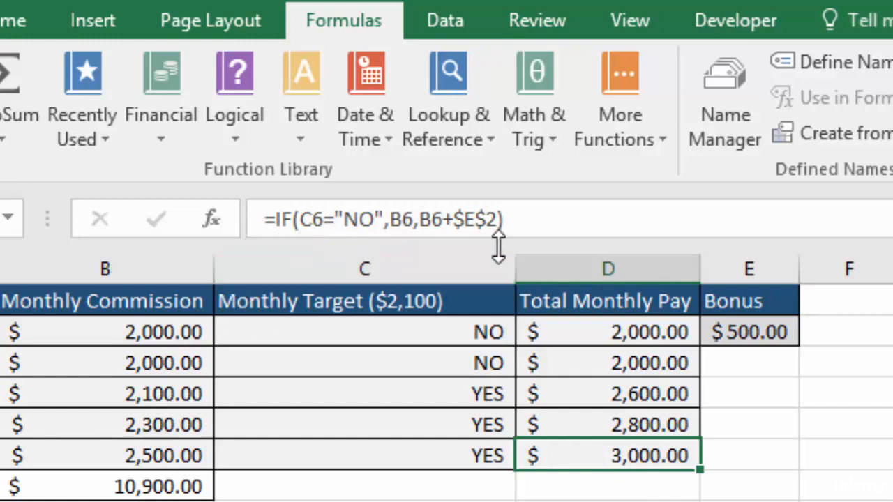
{"action": "double_click", "coordinate": [585, 457]}
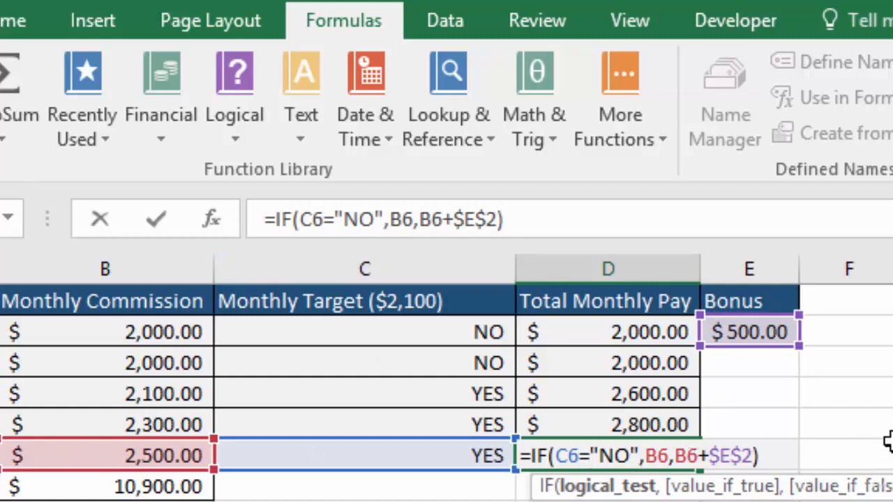
{"action": "key", "text": "Return"}
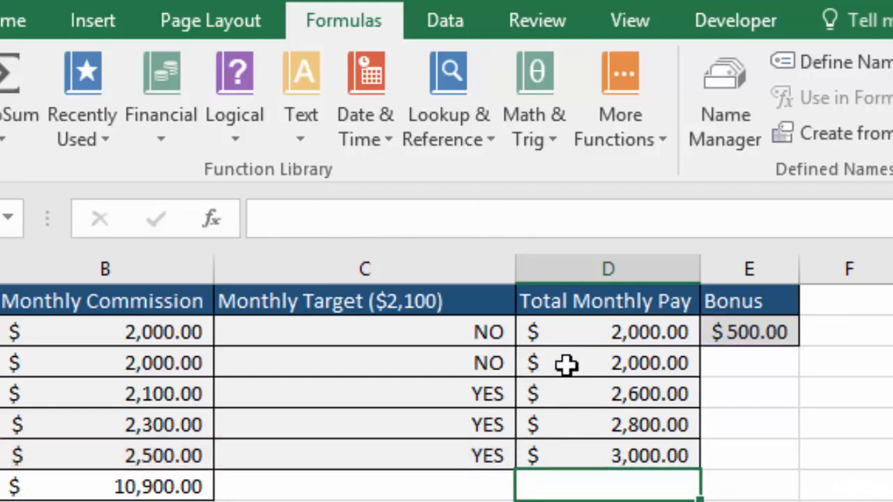
{"action": "left_click", "coordinate": [590, 364]}
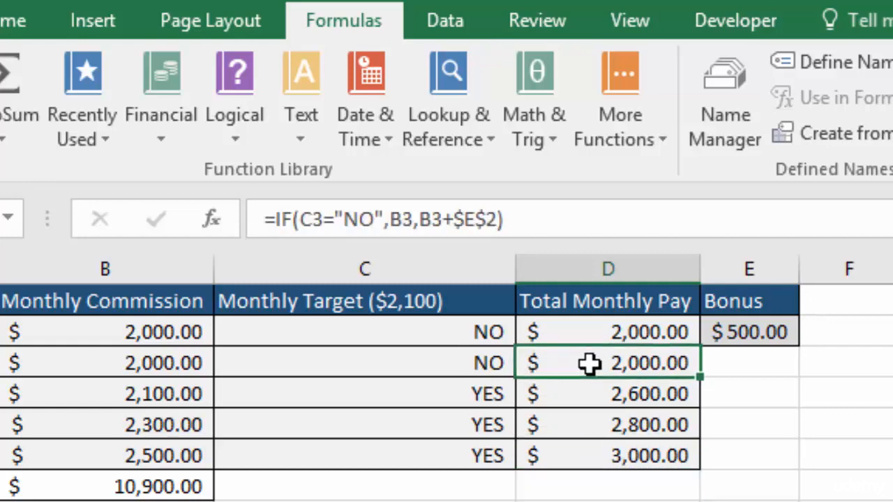